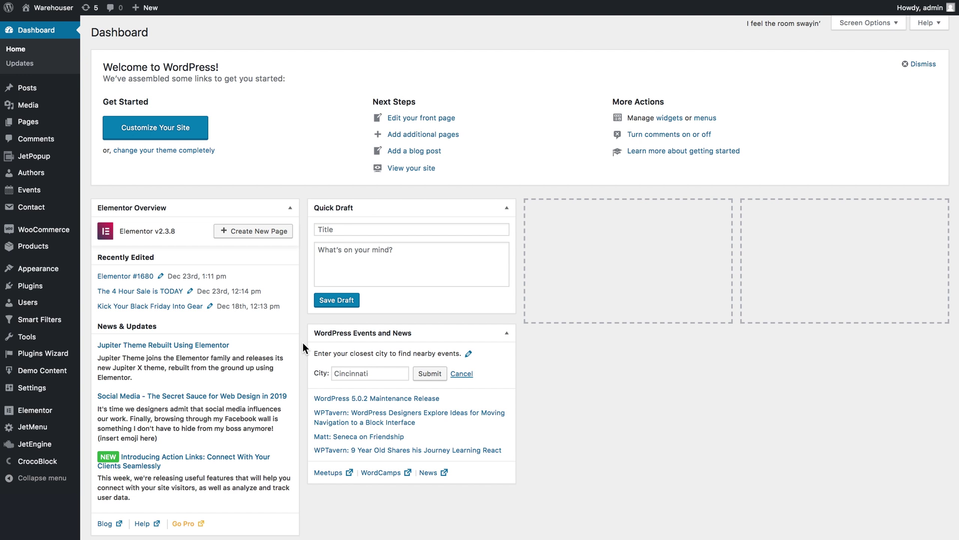
Open the Events post type in JetEngine and review its meta fields: Location, time, Date, Icon
{"action": "mouse_move", "coordinate": [35, 443]}
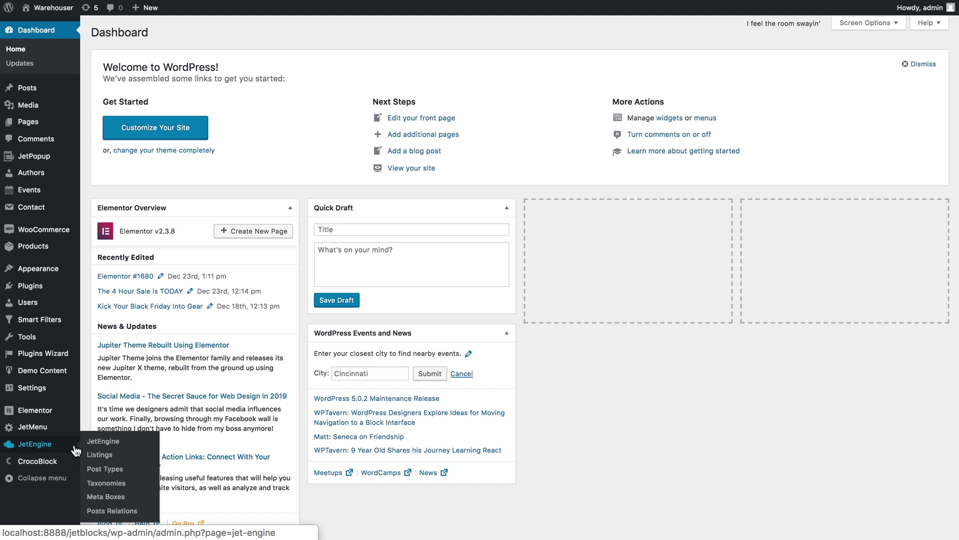
{"action": "left_click", "coordinate": [103, 472]}
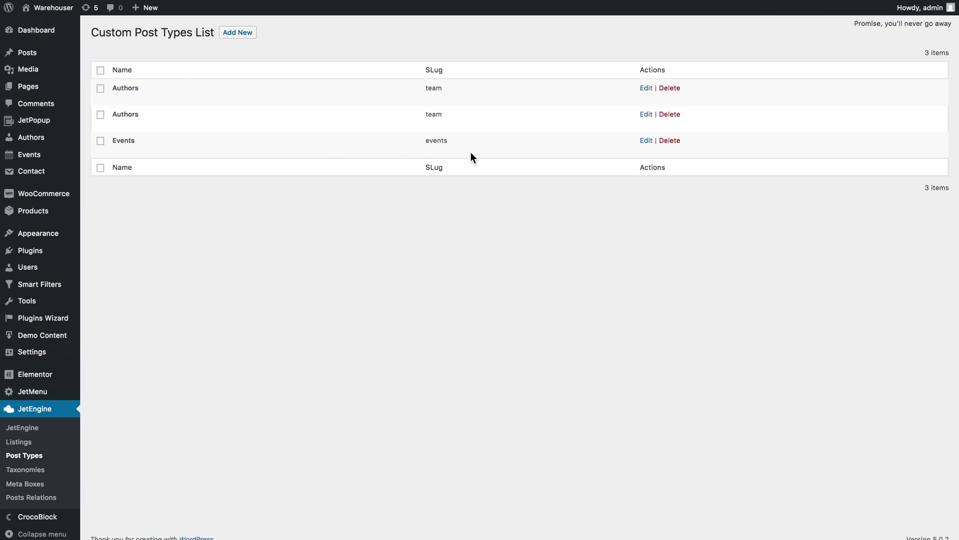
{"action": "left_click", "coordinate": [646, 141]}
{"action": "scroll", "coordinate": [433, 227], "scroll_direction": "down", "scroll_amount": 20}
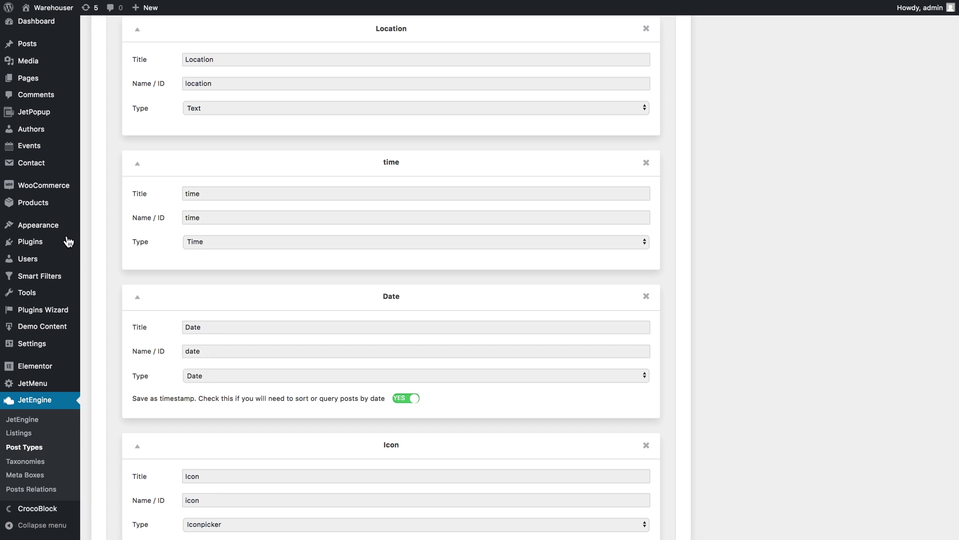
Open the Product Presentation event and check its Date of 11/20/2018 at 09:30 AM
{"action": "left_click", "coordinate": [38, 153]}
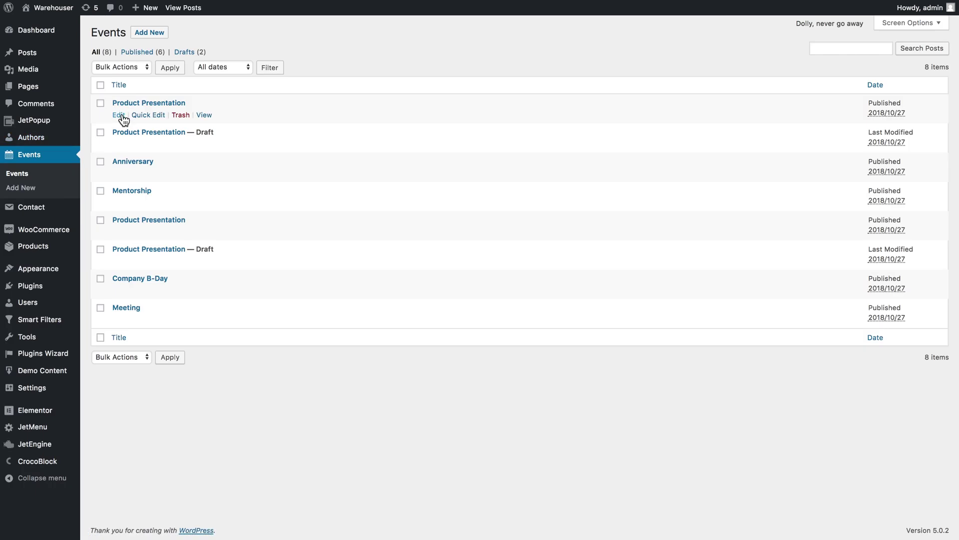
{"action": "left_click", "coordinate": [120, 116]}
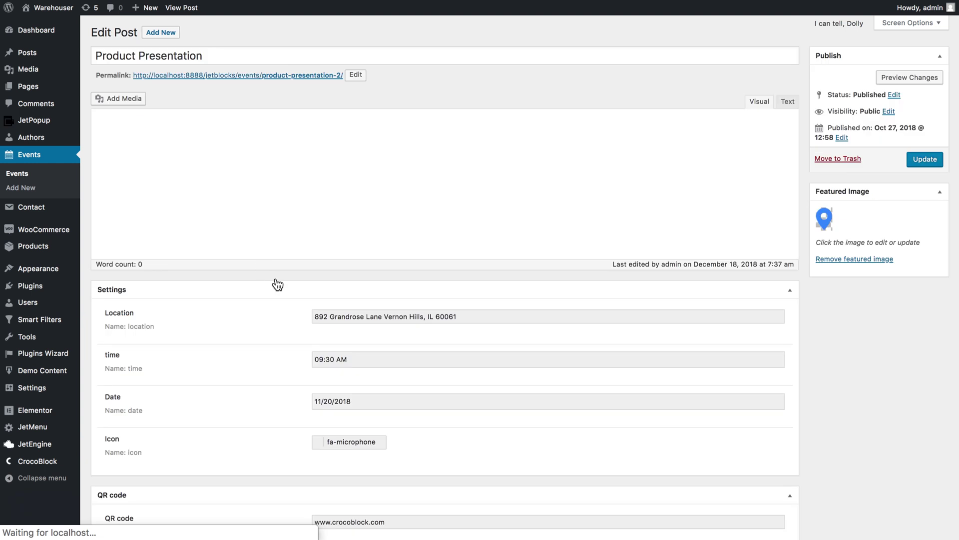
{"action": "scroll", "coordinate": [276, 283], "scroll_direction": "down", "scroll_amount": 2}
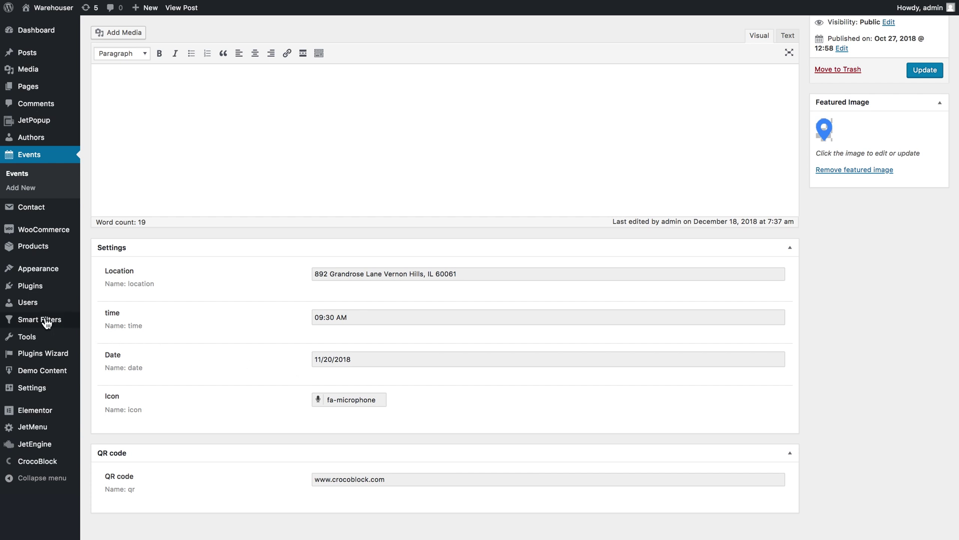
{"action": "mouse_move", "coordinate": [34, 321]}
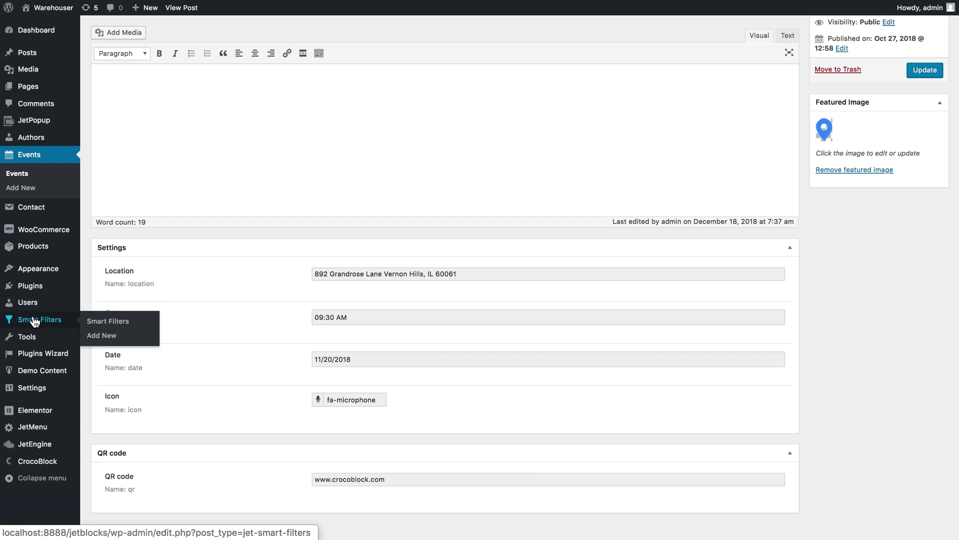
Add a new smart filter, set its type to Date Range, and expand the Filter by choices
{"action": "left_click", "coordinate": [34, 322]}
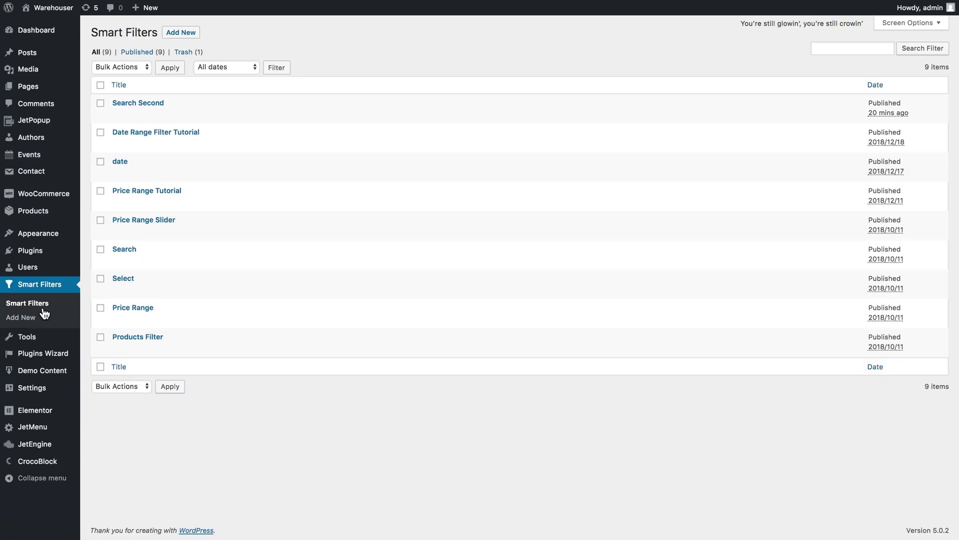
{"action": "left_click", "coordinate": [188, 29]}
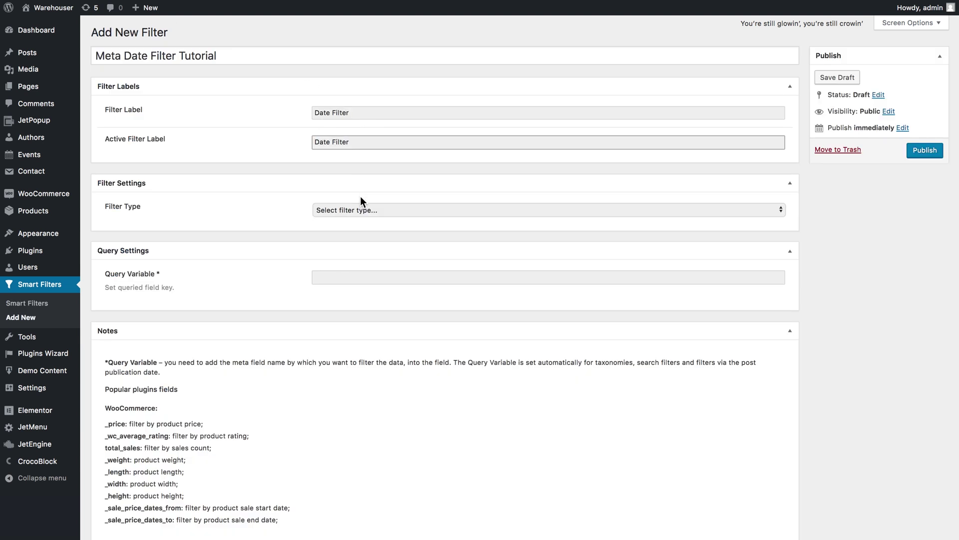
{"action": "left_click", "coordinate": [363, 210]}
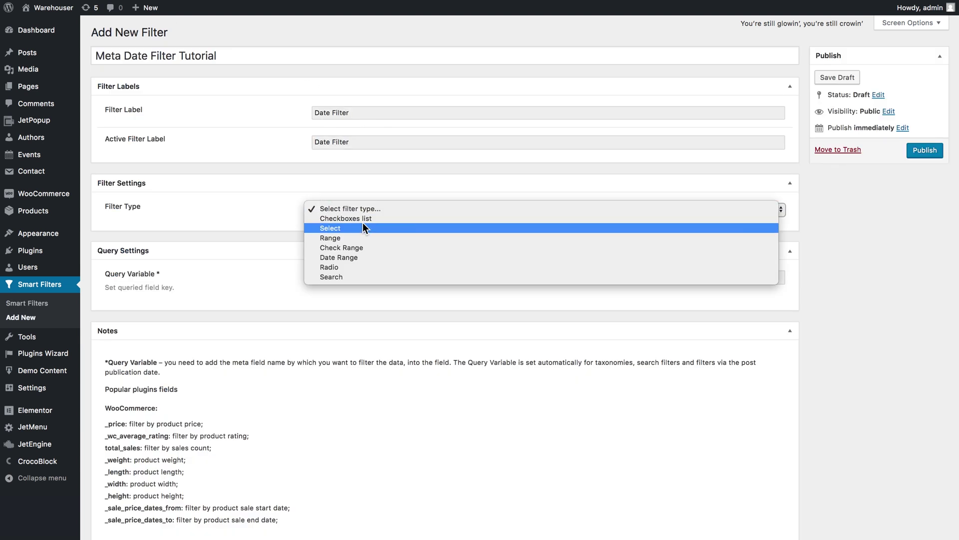
{"action": "left_click", "coordinate": [363, 257]}
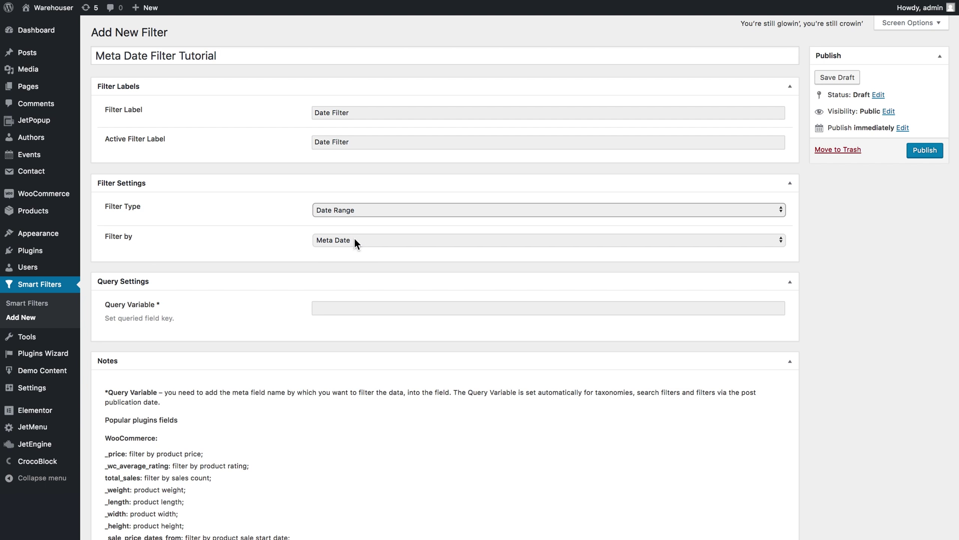
{"action": "left_click", "coordinate": [356, 240]}
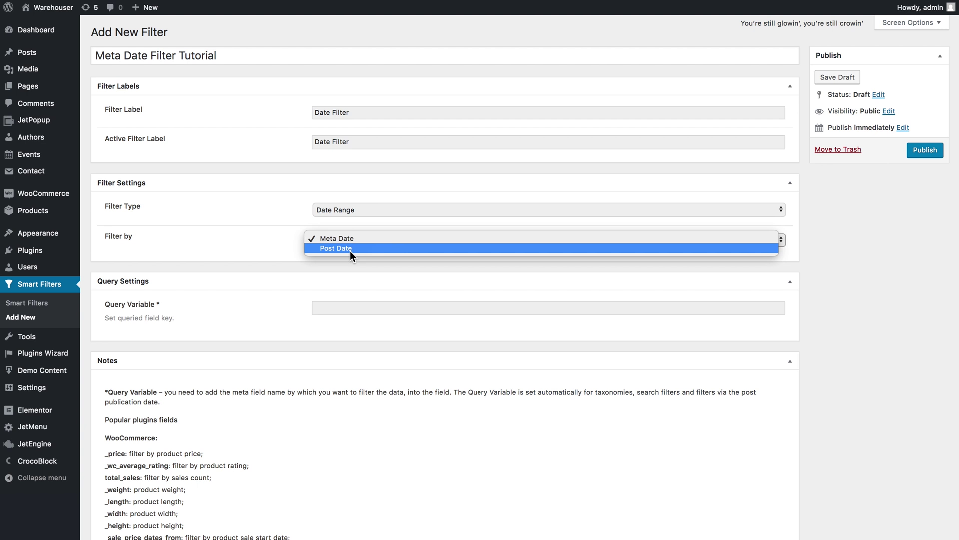
Set Filter by to Meta Date and the query variable to 'date', then publish the filter
{"action": "left_click", "coordinate": [323, 238]}
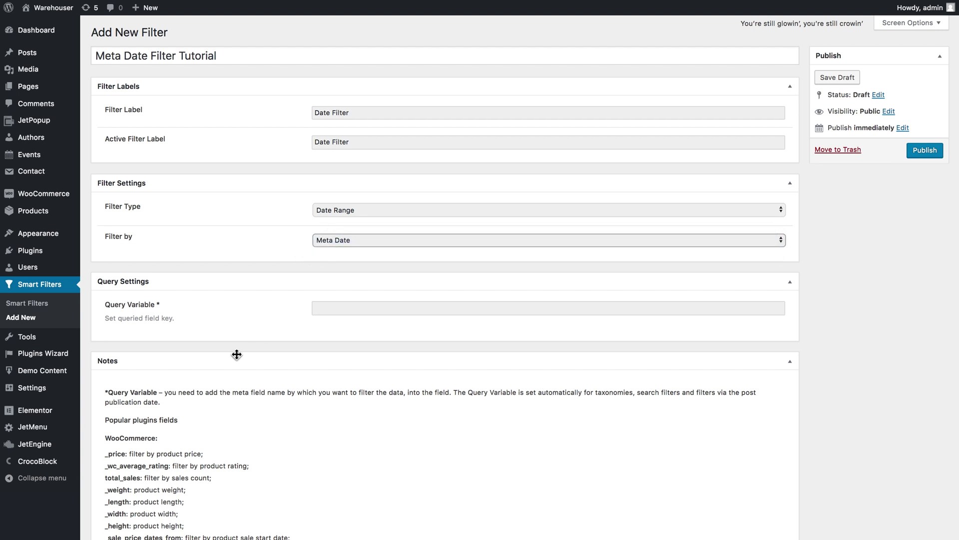
{"action": "scroll", "coordinate": [237, 354], "scroll_direction": "down", "scroll_amount": 2}
{"action": "scroll", "coordinate": [236, 354], "scroll_direction": "down", "scroll_amount": 2}
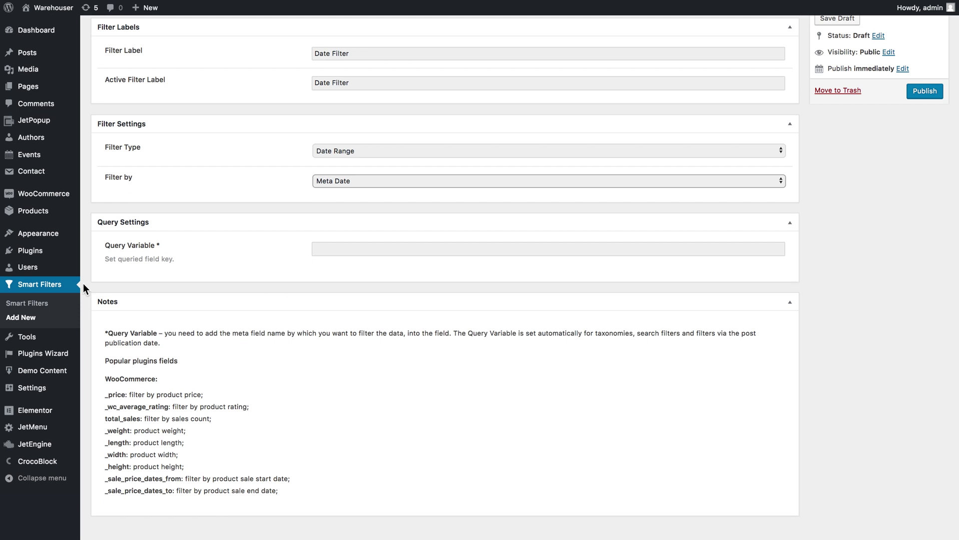
{"action": "left_click", "coordinate": [336, 247]}
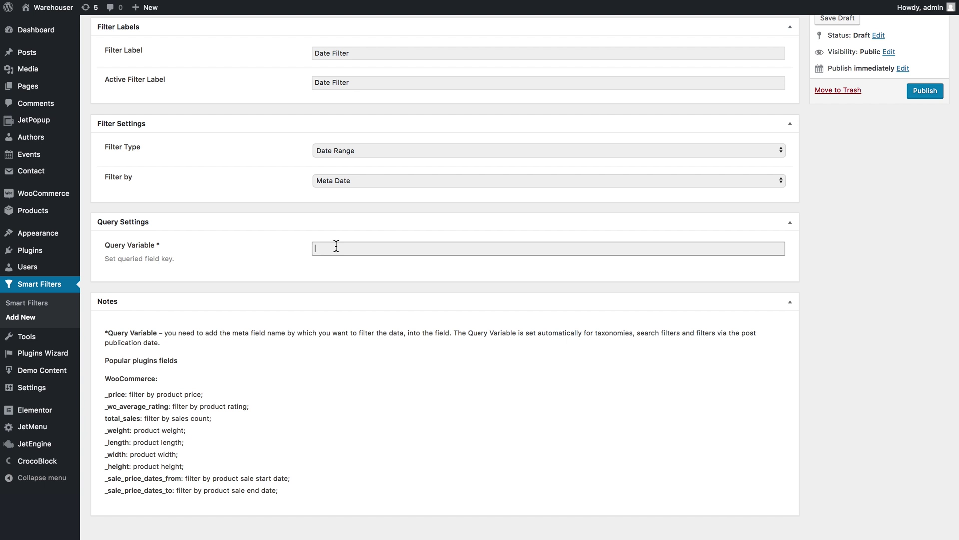
{"action": "type", "text": "date"}
{"action": "left_click", "coordinate": [919, 95]}
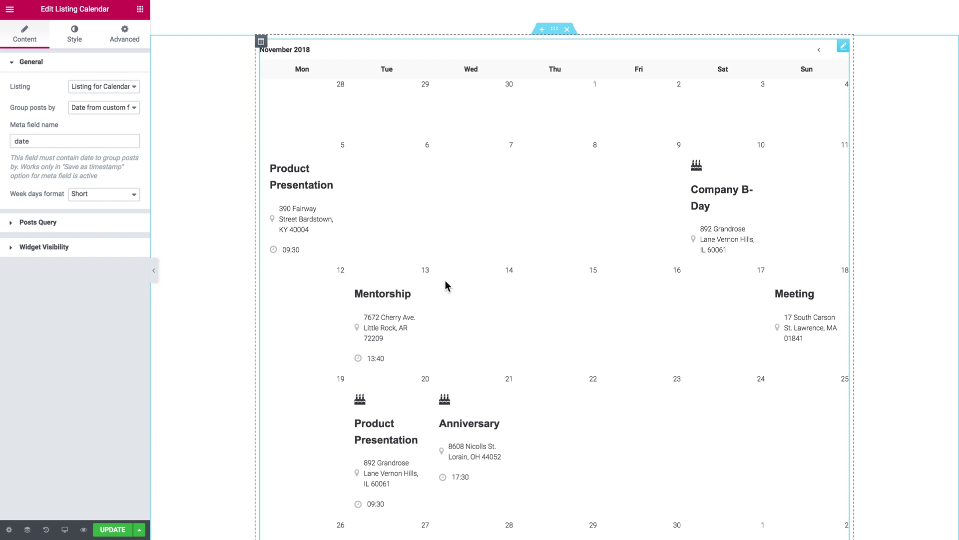
Scroll the Elementor calendar page to view the November 2018 events
{"action": "scroll", "coordinate": [445, 280], "scroll_direction": "down", "scroll_amount": 3}
{"action": "scroll", "coordinate": [445, 281], "scroll_direction": "up", "scroll_amount": 2}
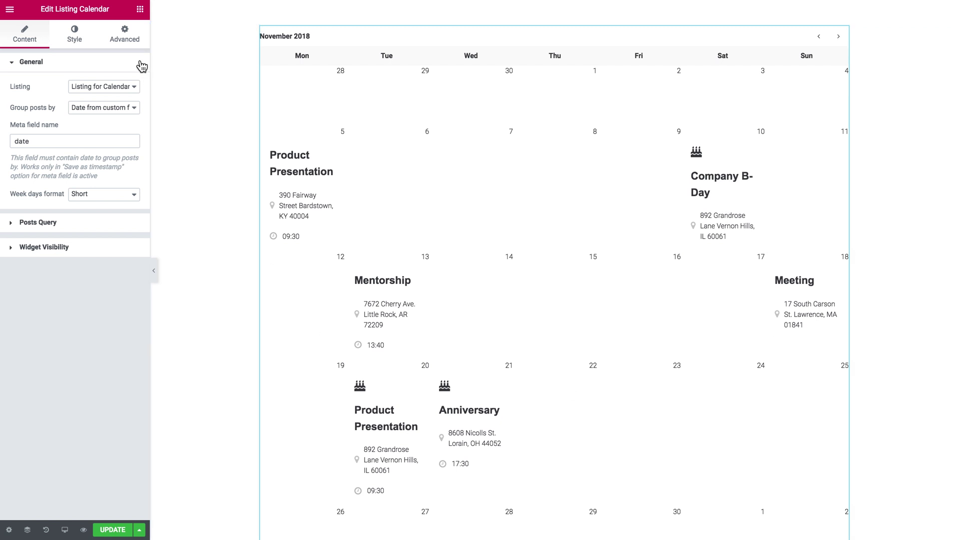
Search the widgets for 'date' and place a Date Range Filter above the calendar
{"action": "left_click", "coordinate": [139, 9]}
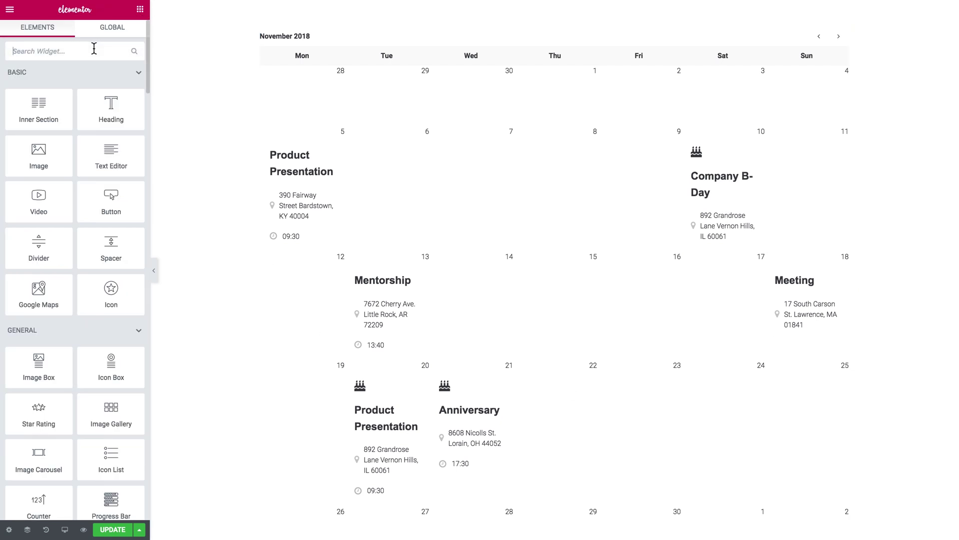
{"action": "type", "text": "date"}
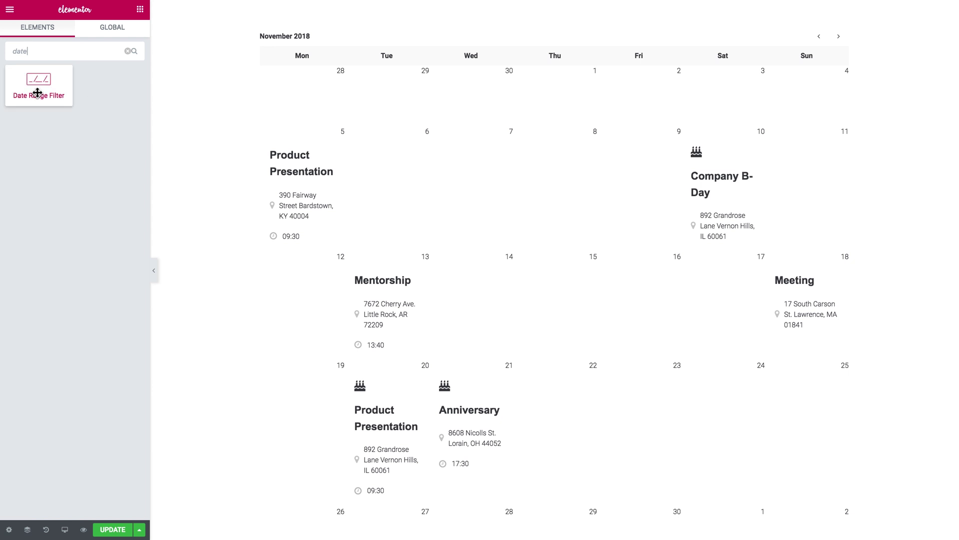
{"action": "left_click_drag", "start_coordinate": [33, 92], "coordinate": [338, 47]}
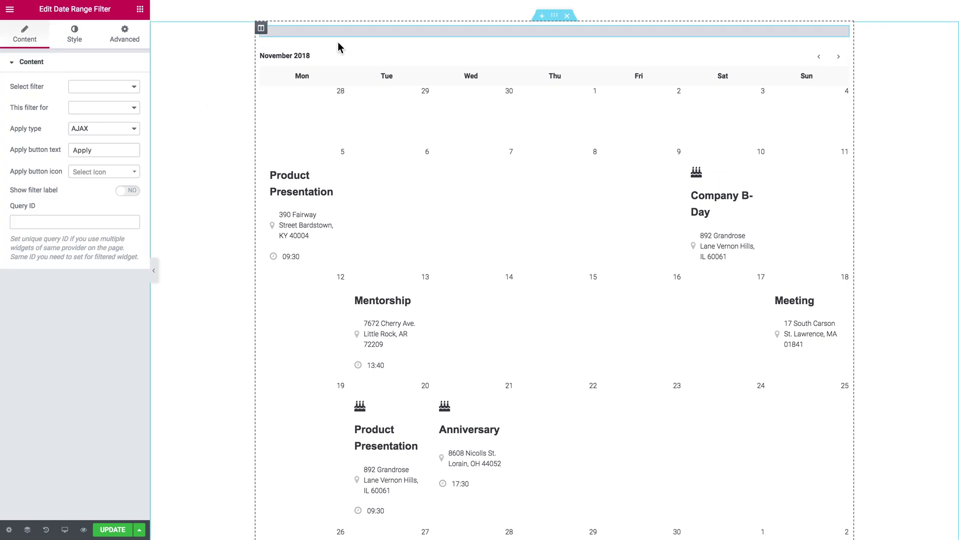
Point the widget at the Meta Date Filter Tutorial filter for the JetEngine Calendar and save
{"action": "left_click", "coordinate": [83, 90]}
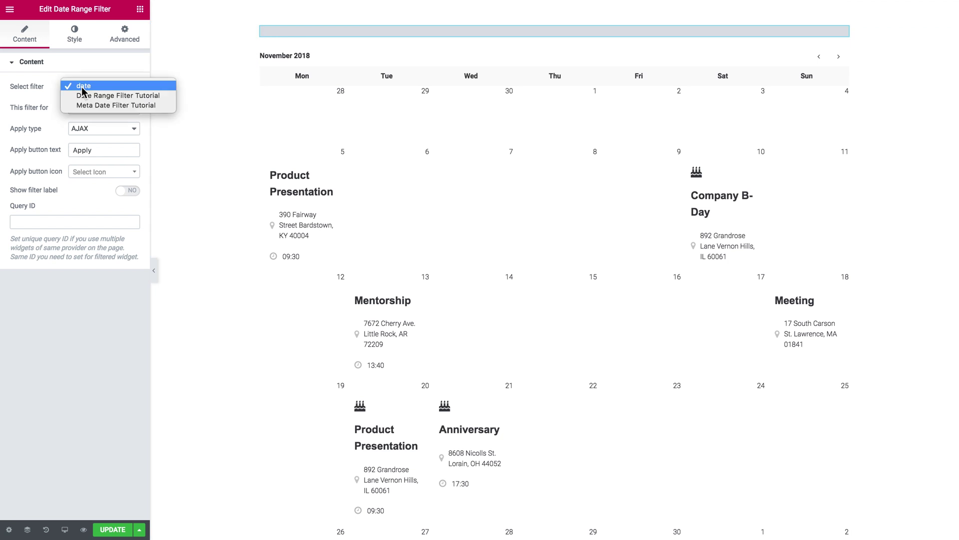
{"action": "left_click", "coordinate": [121, 107]}
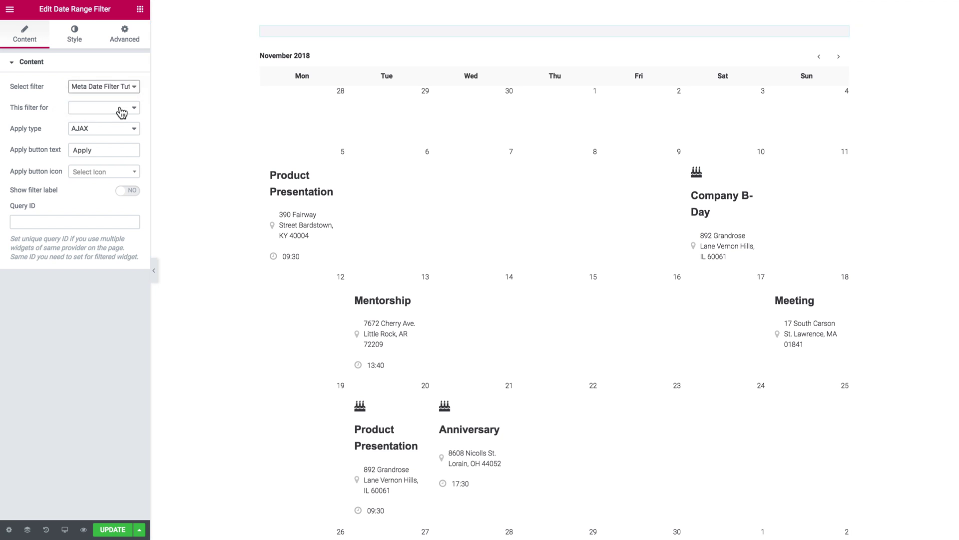
{"action": "left_click", "coordinate": [121, 109]}
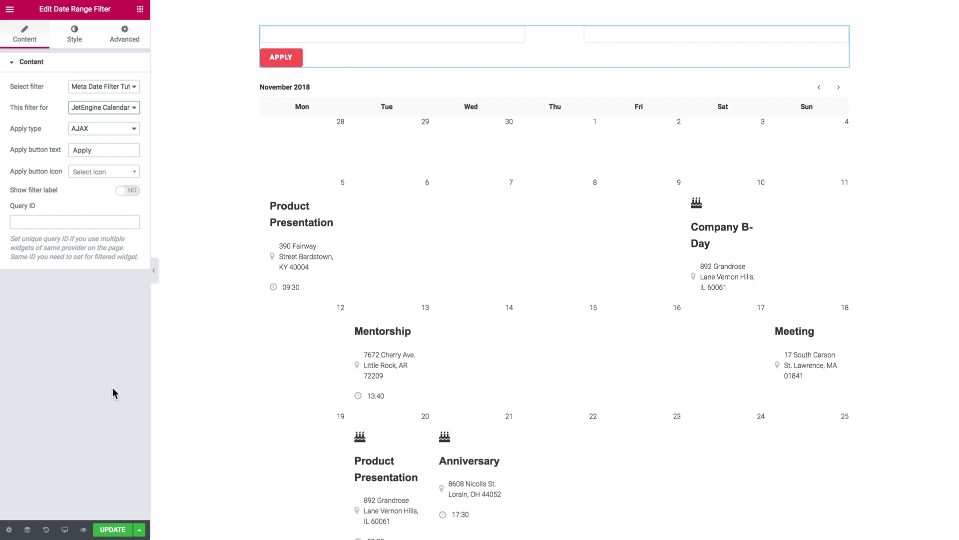
{"action": "left_click", "coordinate": [113, 529]}
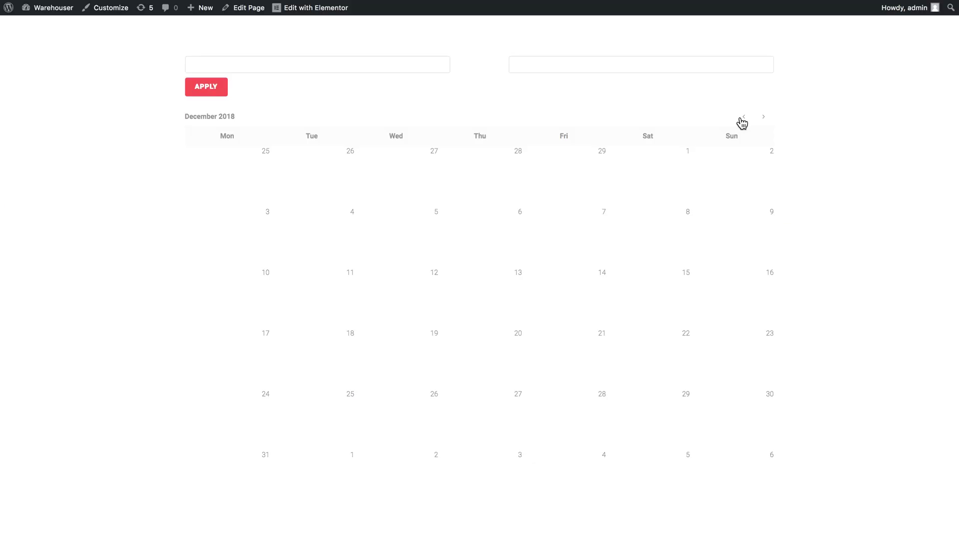
Return the calendar to November 2018 and apply the 11/09/2018–11/18/2018 date range
{"action": "left_click", "coordinate": [741, 118]}
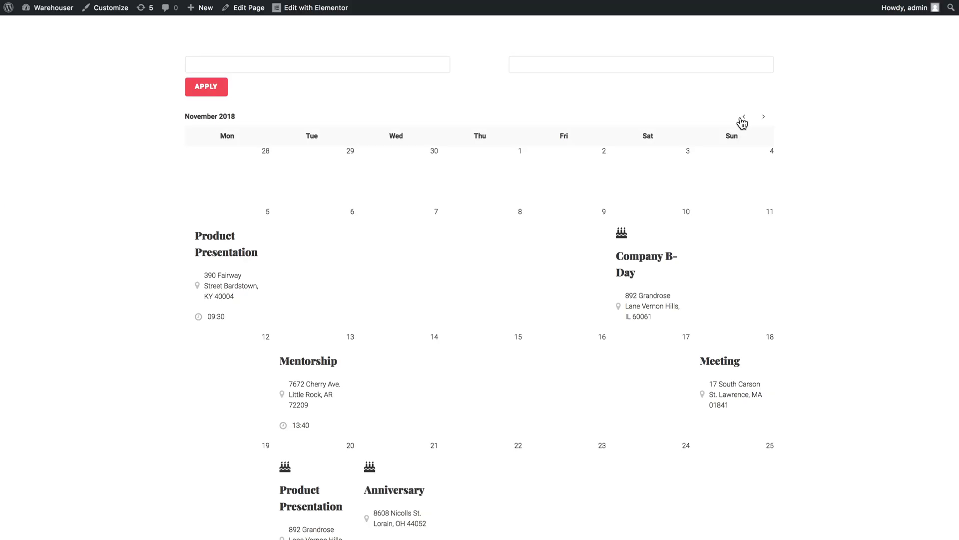
{"action": "scroll", "coordinate": [163, 245], "scroll_direction": "down", "scroll_amount": 1}
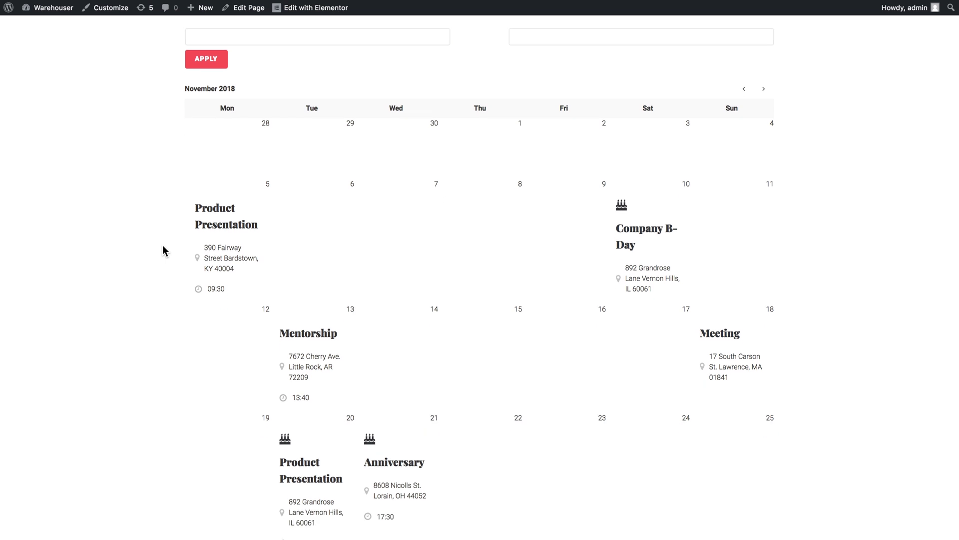
{"action": "scroll", "coordinate": [583, 272], "scroll_direction": "up", "scroll_amount": 1}
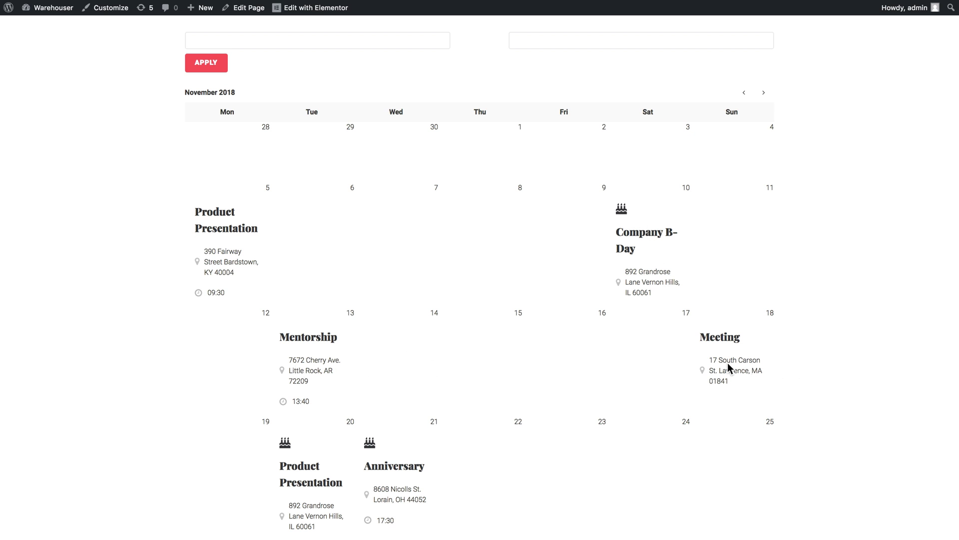
{"action": "scroll", "coordinate": [477, 358], "scroll_direction": "up", "scroll_amount": 1}
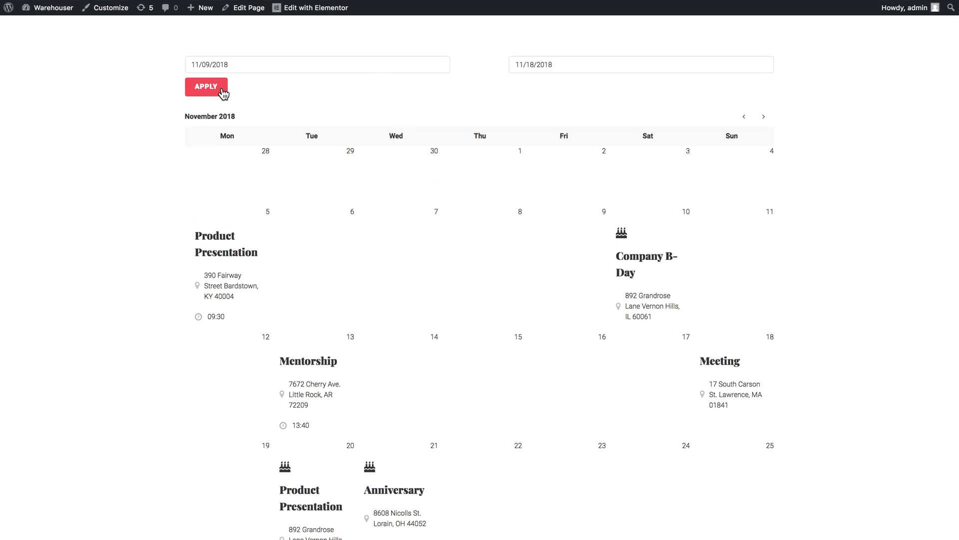
{"action": "left_click", "coordinate": [215, 88]}
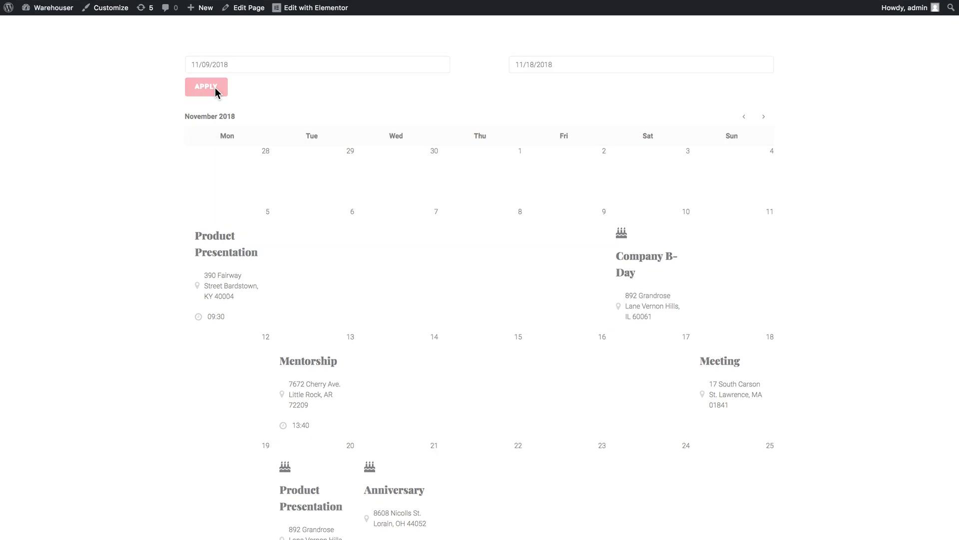
{"action": "scroll", "coordinate": [547, 250], "scroll_direction": "down", "scroll_amount": 1}
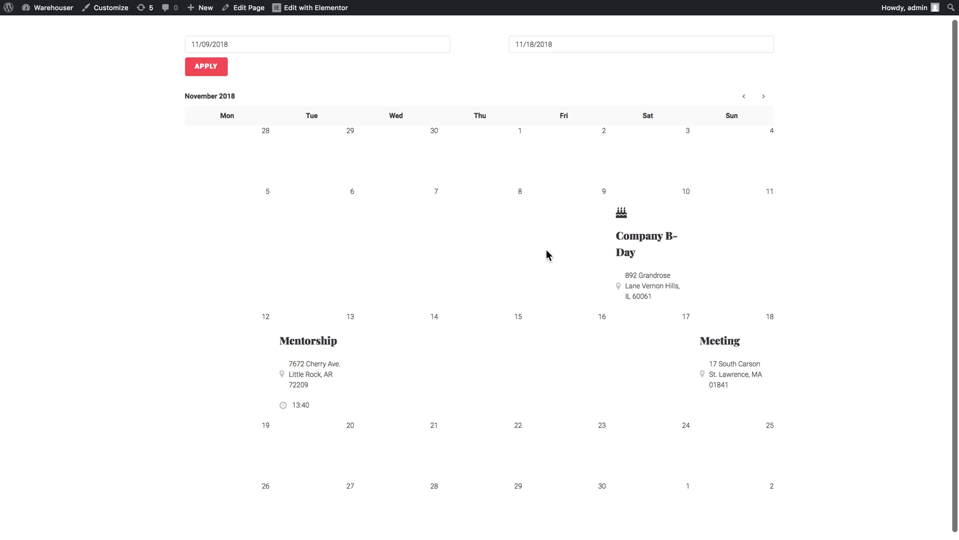